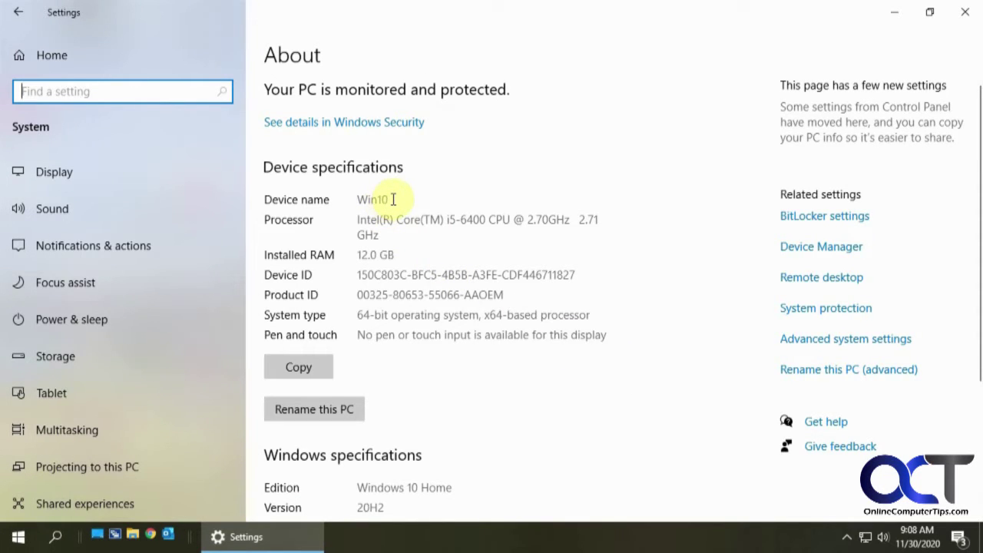
Check the device name Win10 and cancel Rename this PC without changing it
drag(394, 200, 267, 199)
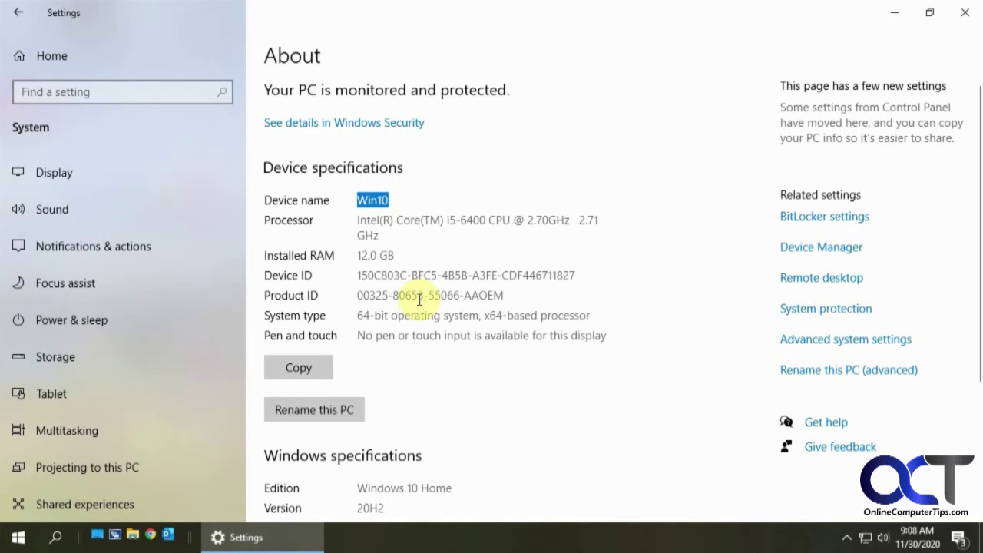
click(328, 410)
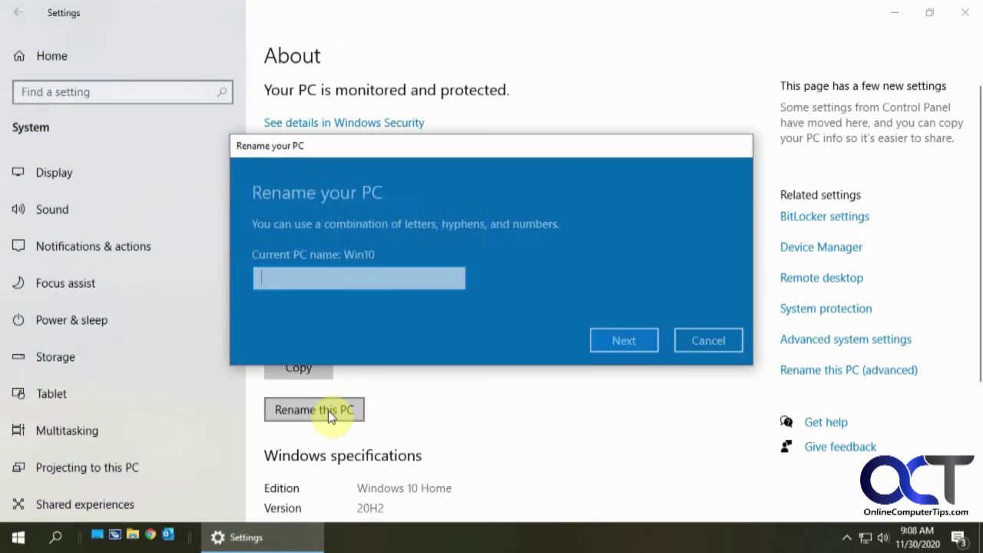
click(716, 331)
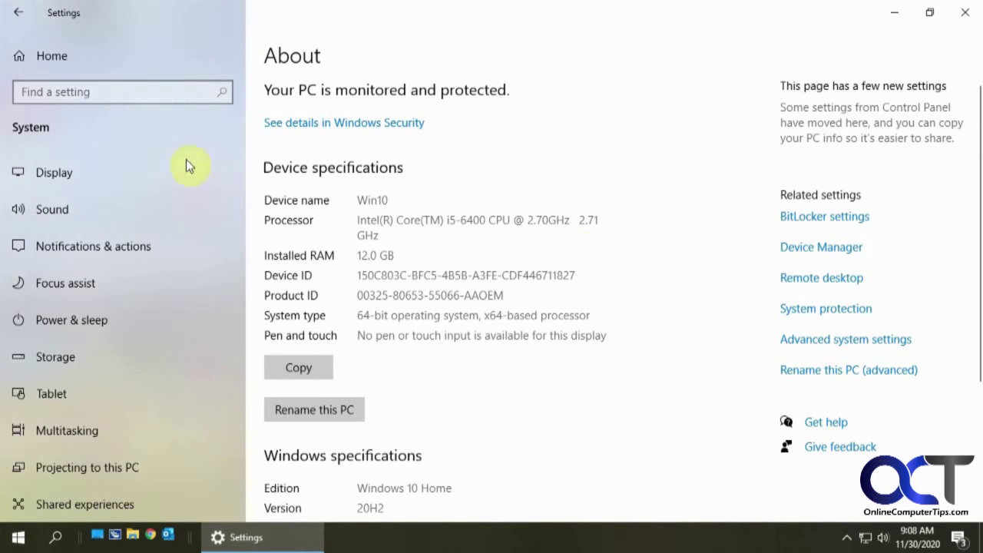
click(43, 57)
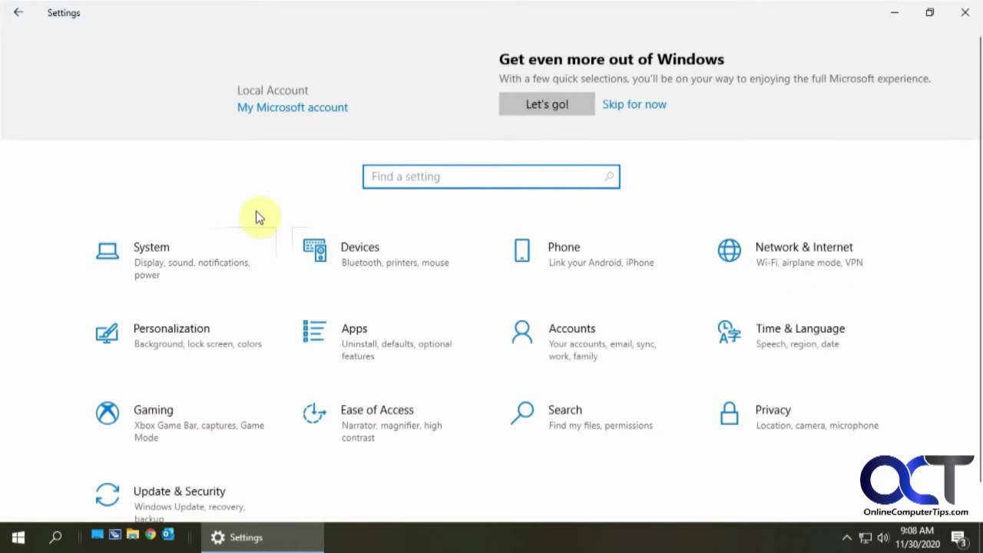
click(380, 252)
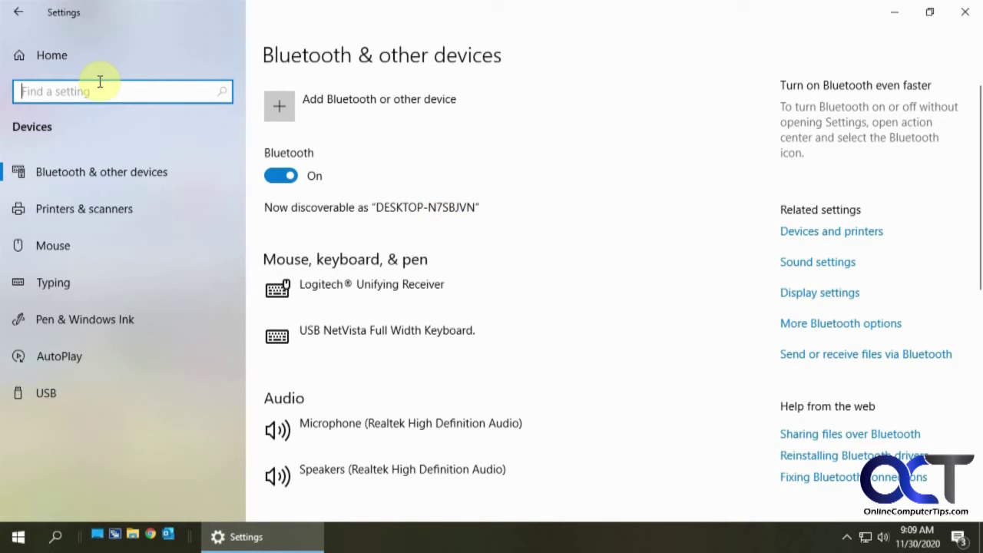
click(50, 57)
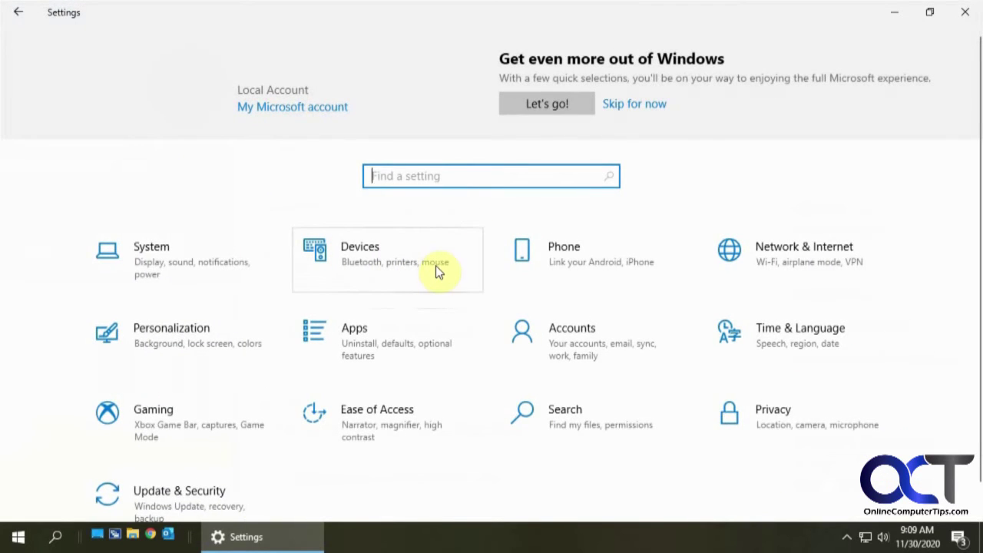
Go to Network & Internet > Mobile hotspot, where the network name is DESKTOP-N7SBJVN 2563
click(781, 263)
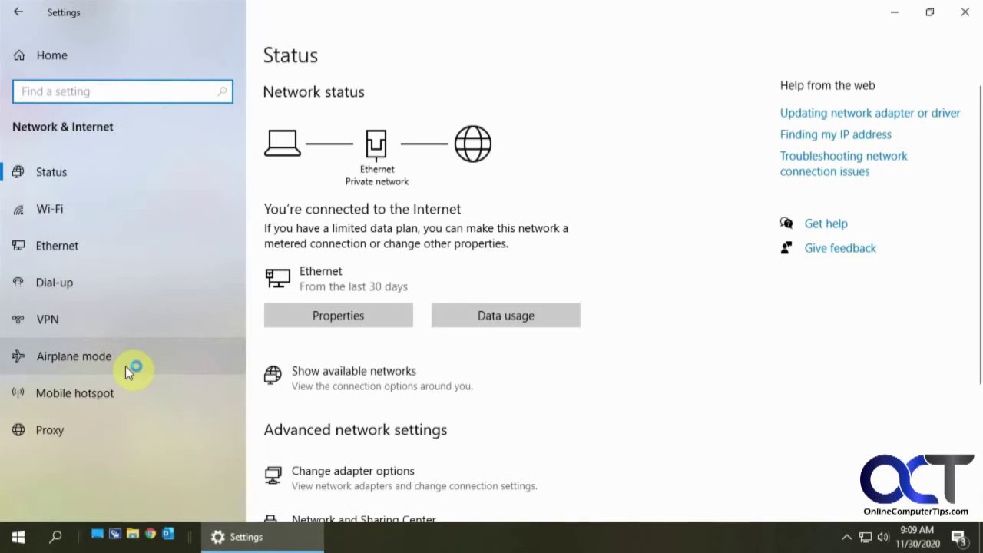
click(123, 392)
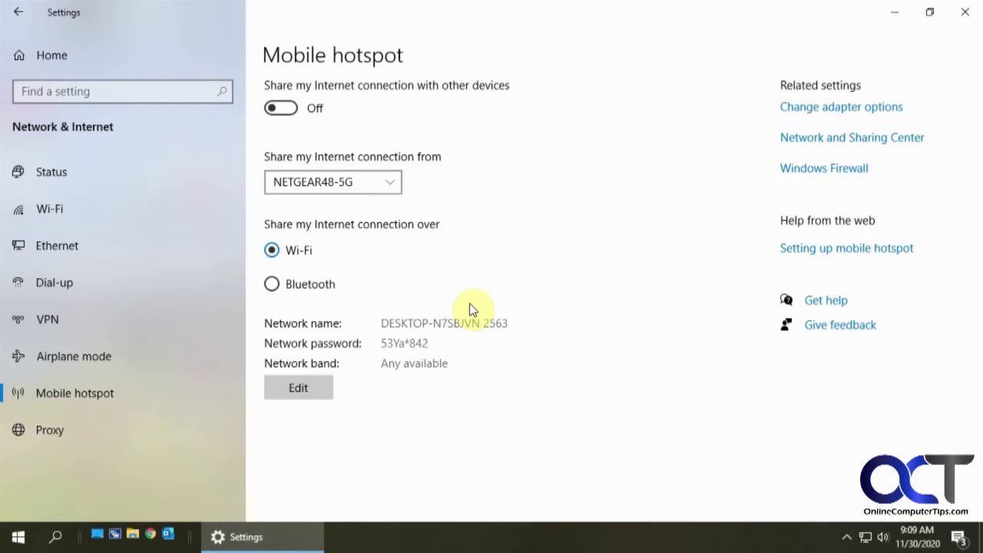
Search the Start menu for regedit and launch regedit.exe
click(19, 540)
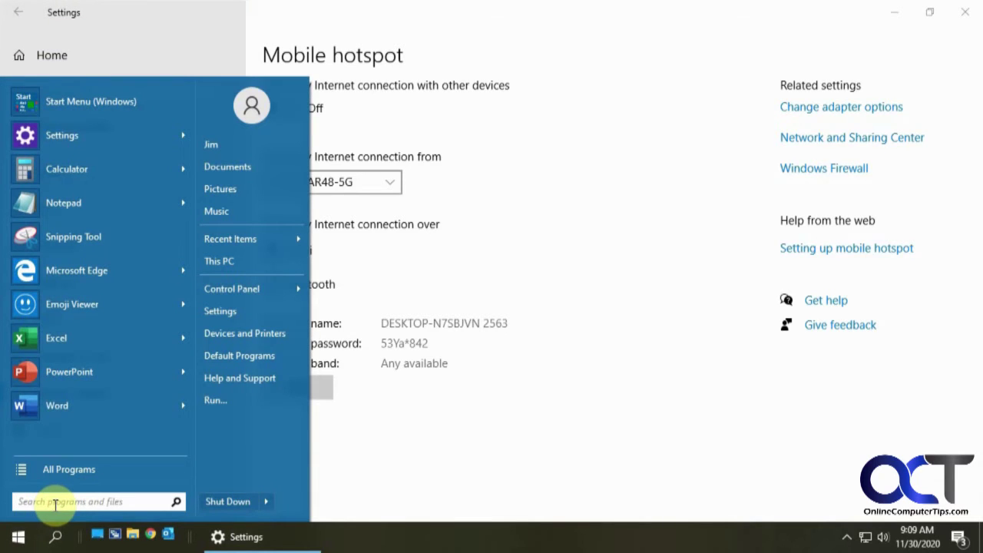
text(regedt)
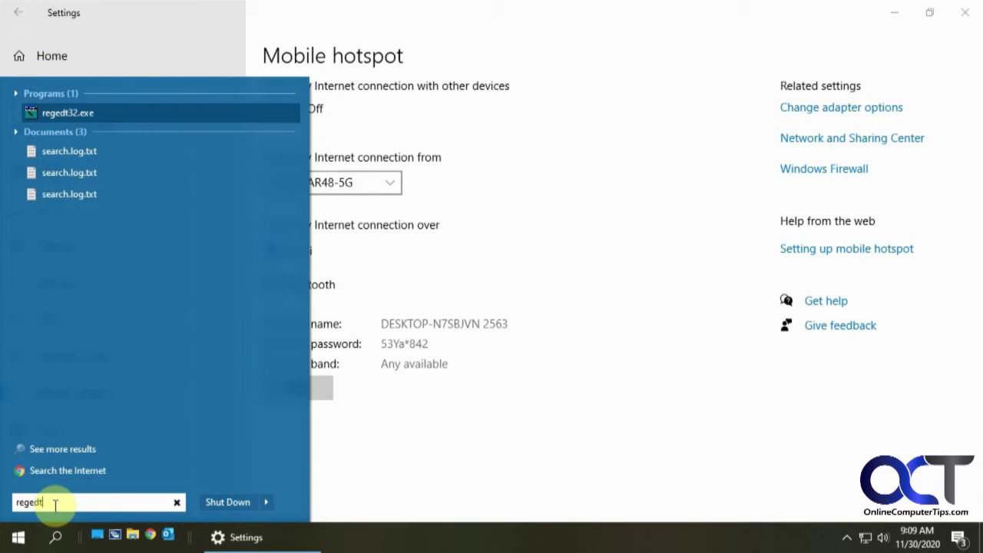
key(BackSpace)
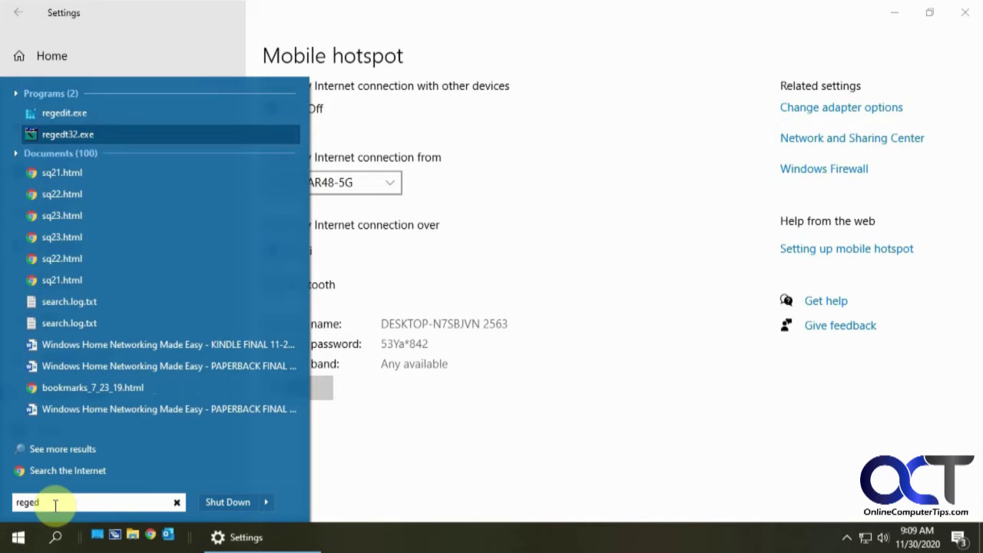
text(it)
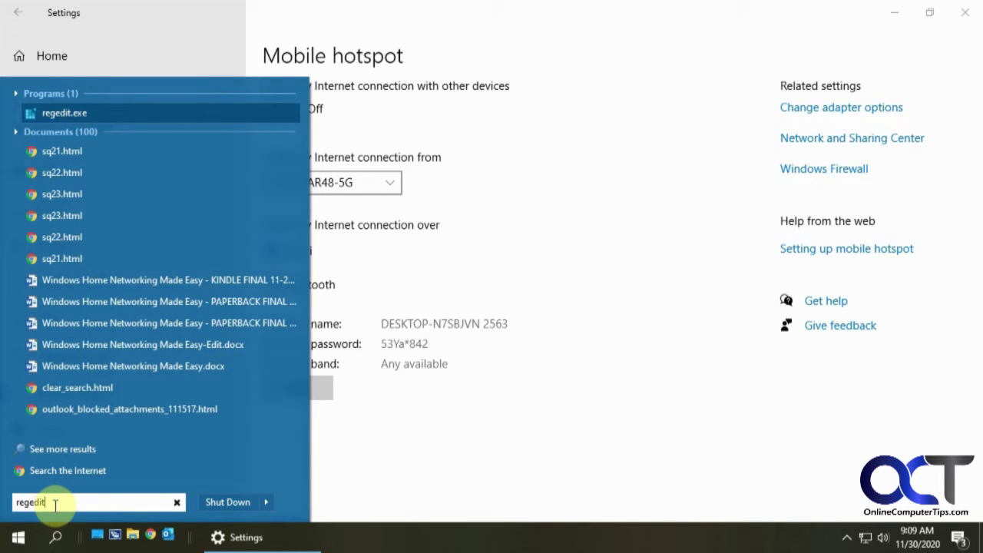
click(64, 112)
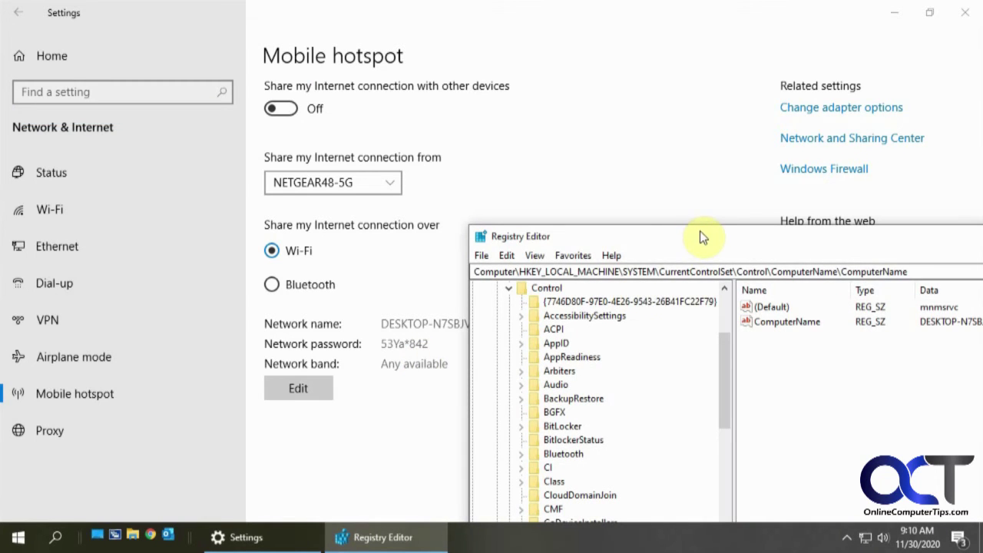
Maximize Registry Editor and select the ComputerName value holding DESKTOP-N7SBJVN
drag(699, 236, 361, 47)
double_click(362, 46)
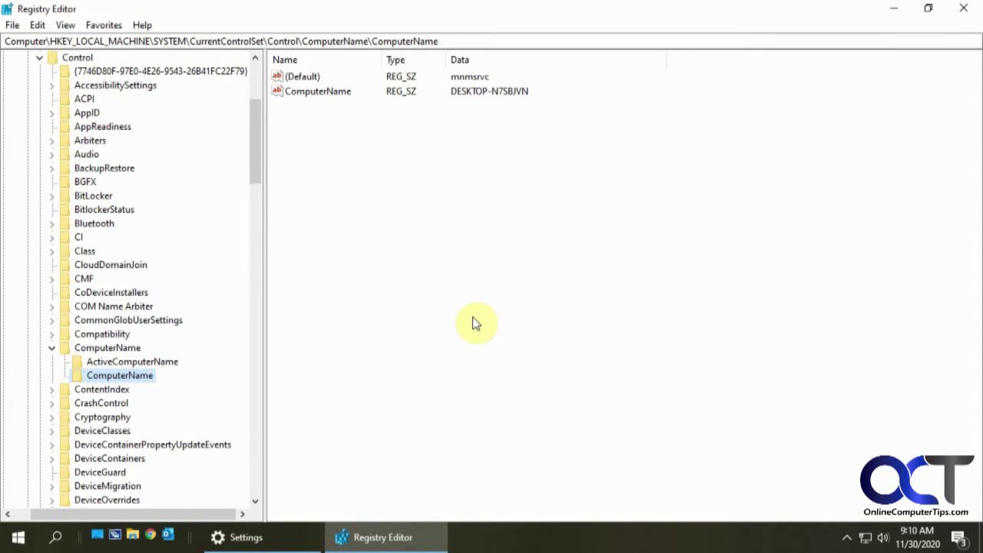
click(26, 41)
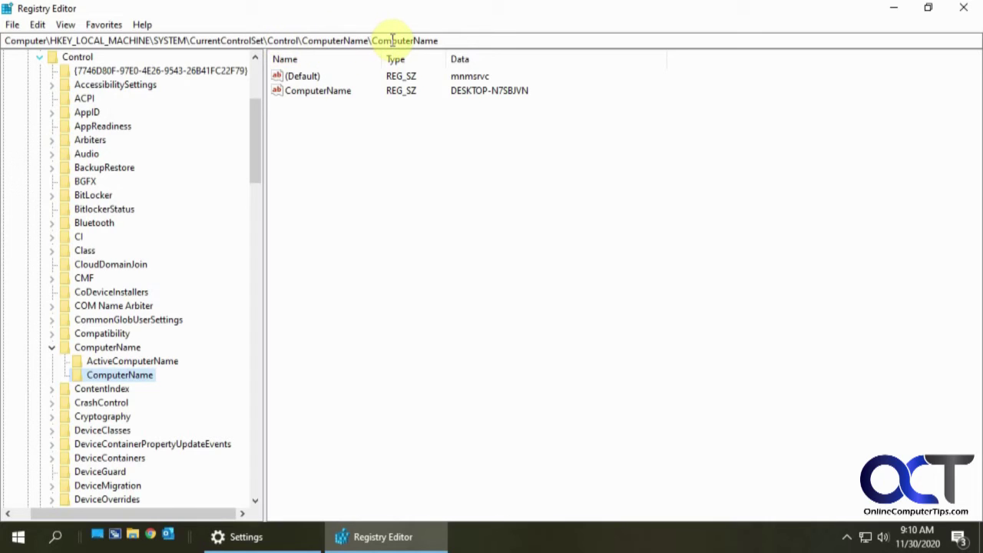
click(332, 92)
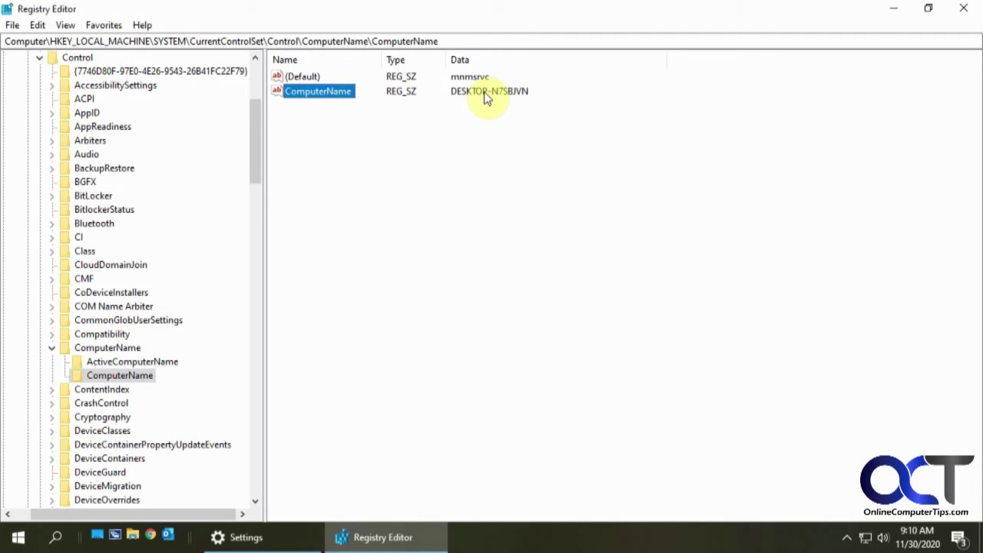
Minimize Settings and set the ComputerName value data to Win10
click(279, 537)
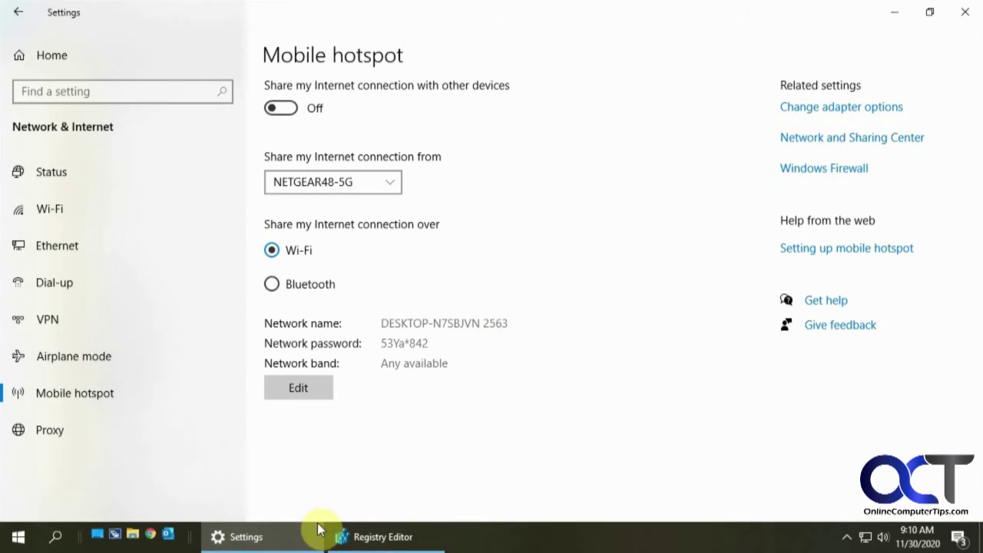
click(285, 542)
double_click(337, 90)
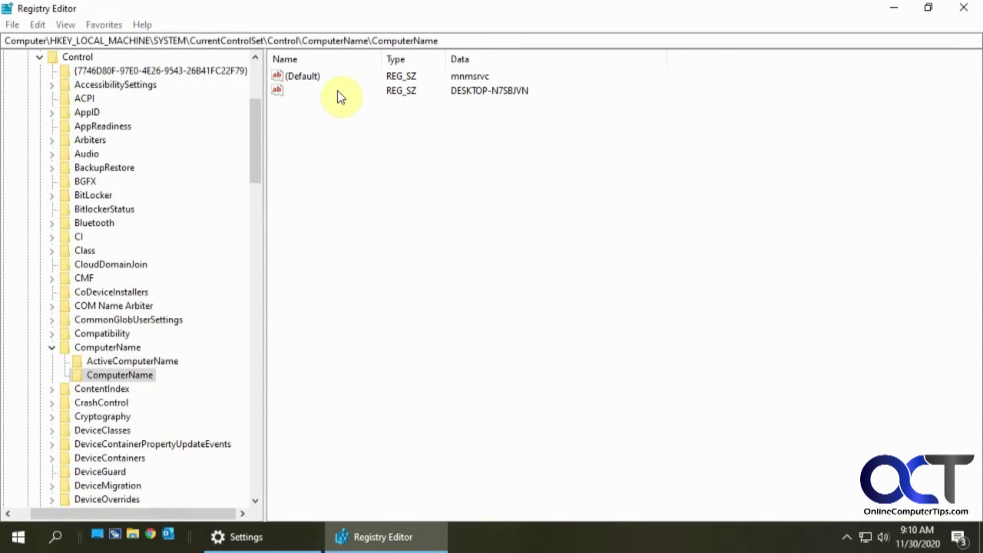
text(Win)
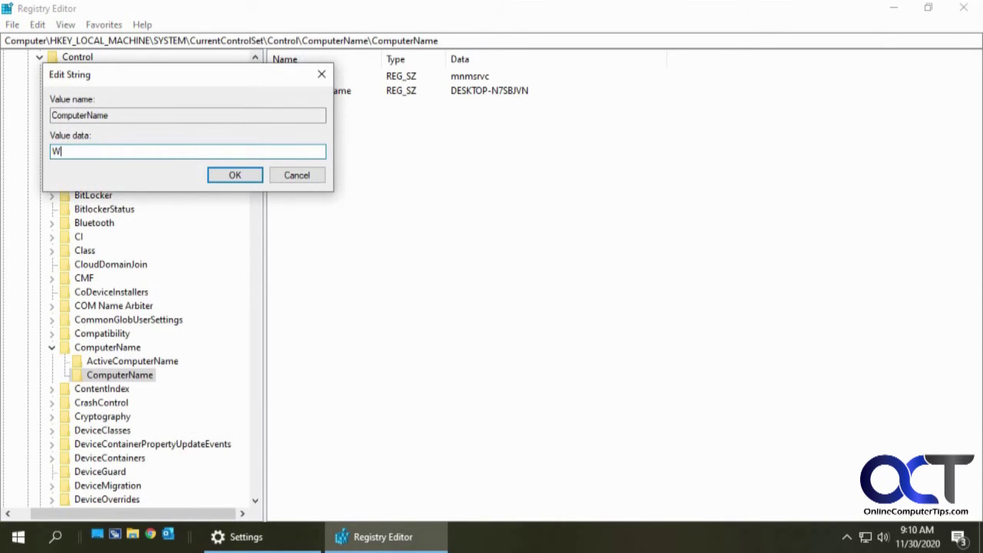
text(10)
click(234, 176)
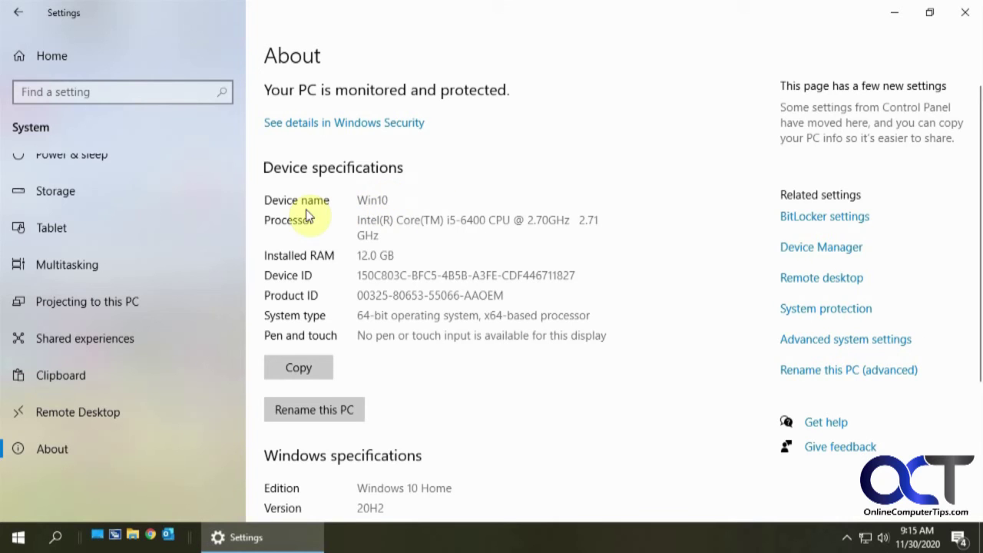
Check Bluetooth & other devices shows the PC as Win10, then go to Network & Internet
click(57, 60)
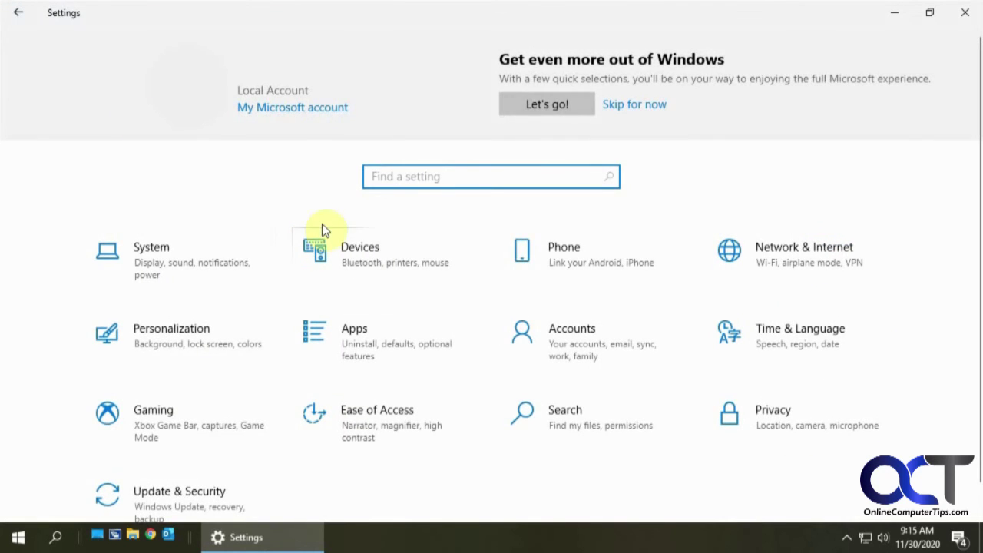
click(368, 246)
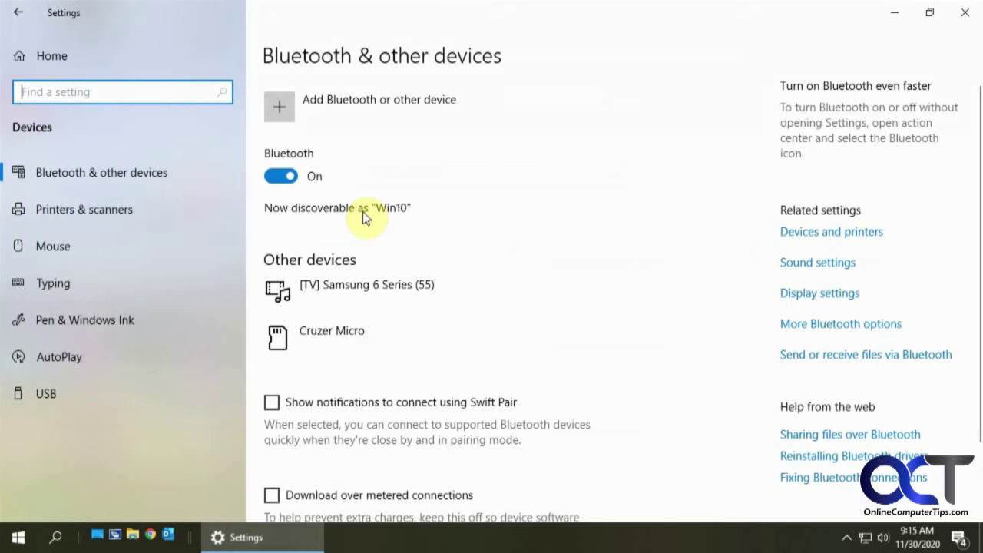
click(71, 56)
click(760, 250)
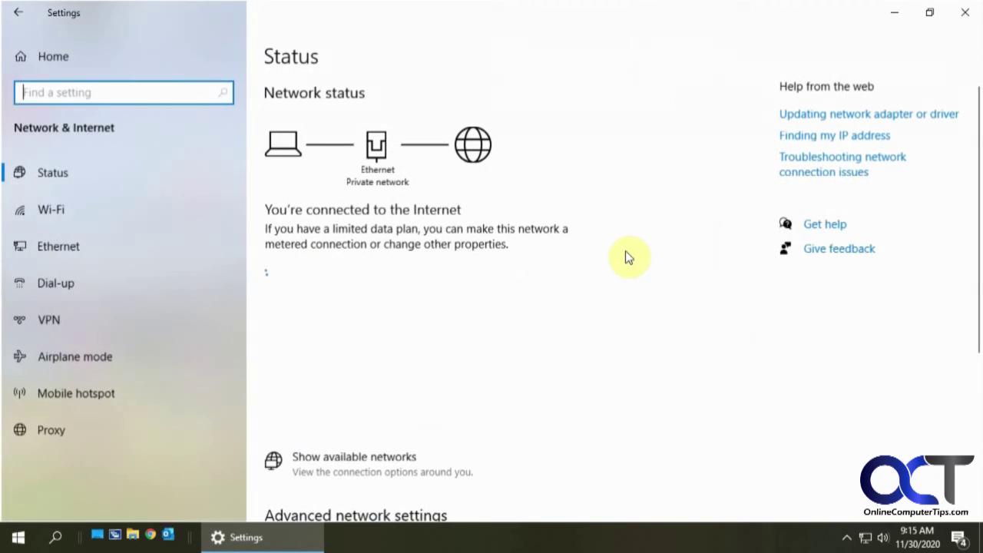
On Mobile hotspot, view the Win10 network name in the editor and cancel without changes
click(87, 390)
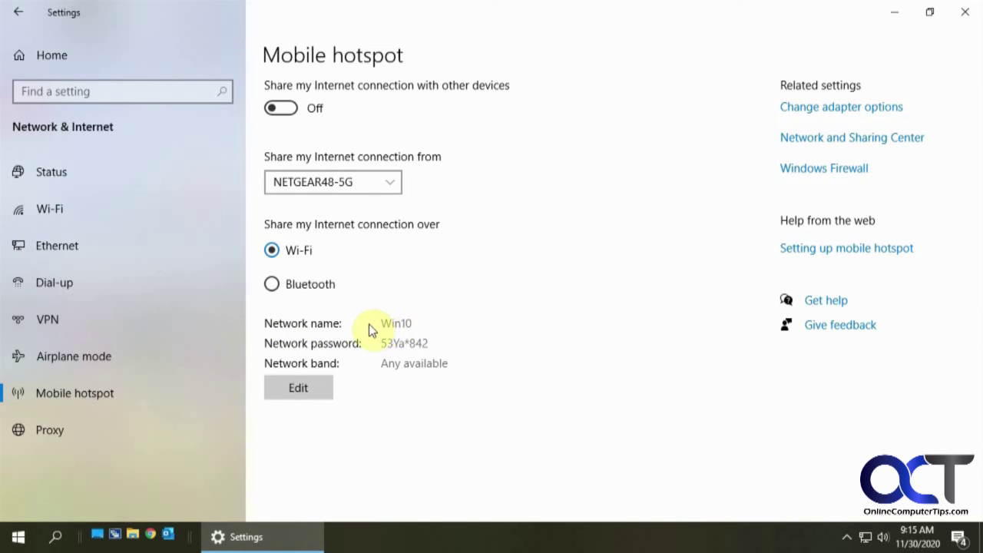
click(308, 384)
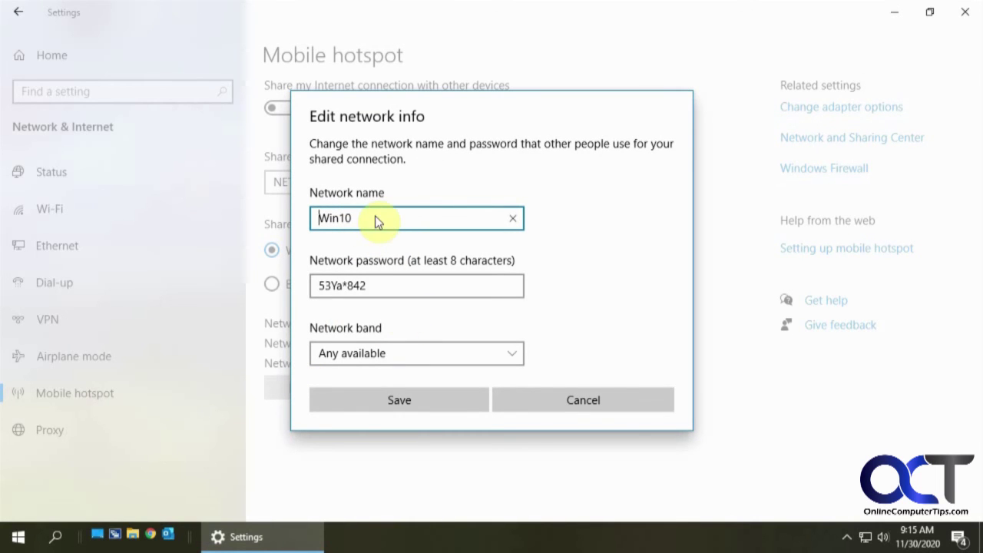
click(561, 400)
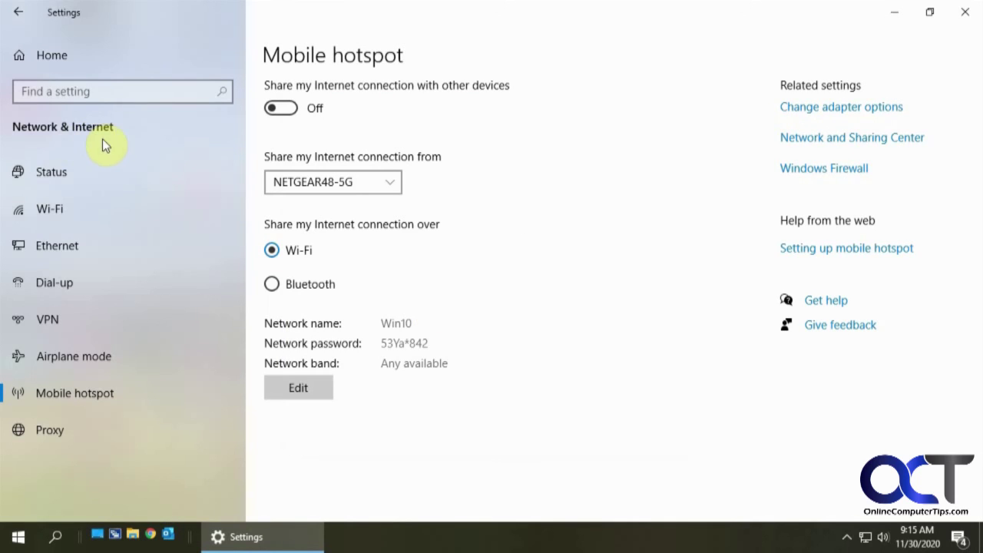
Go from Home to Devices to see Bluetooth on and the PC discoverable as Win10
click(64, 55)
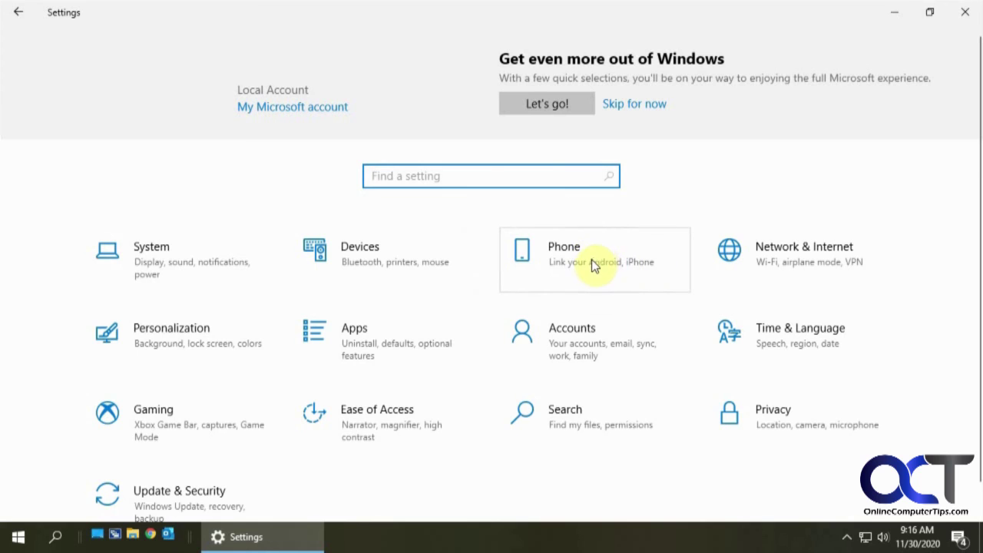
click(432, 264)
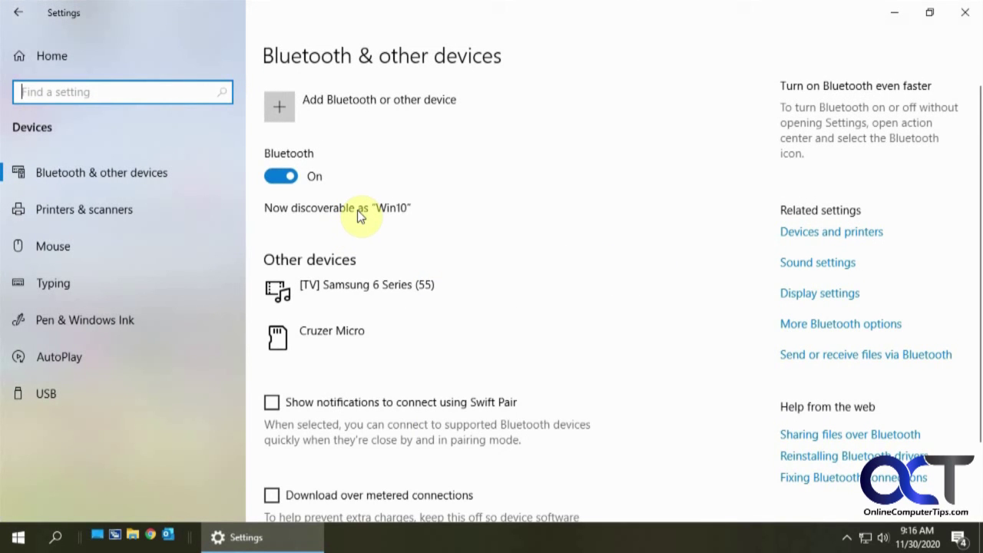